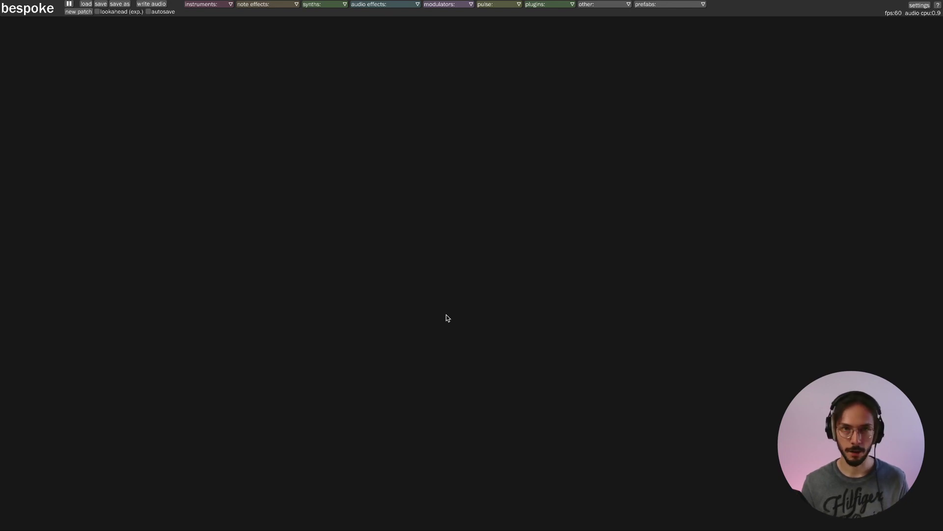
Add an lfo modulator to the patch and duplicate it beside itself as lfo2.
left_click(448, 4)
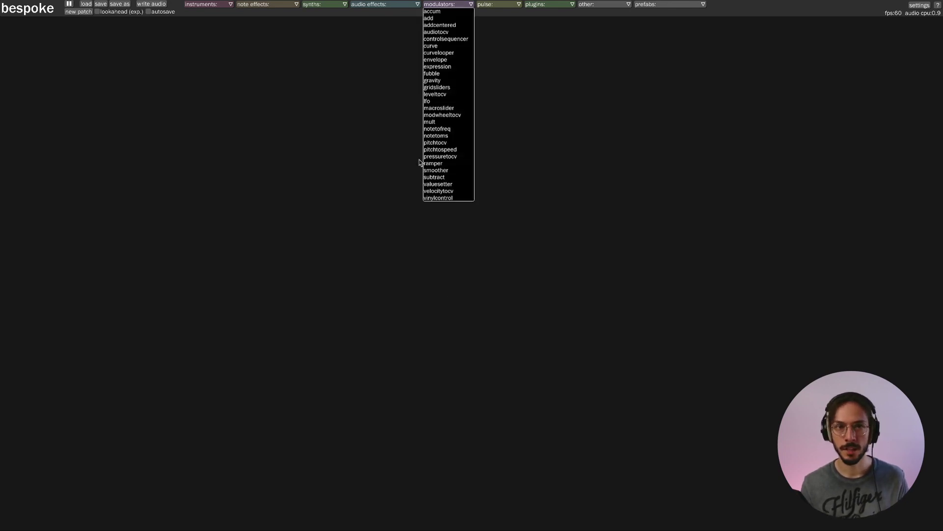
left_click(446, 100)
left_click_drag(211, 139, 354, 142)
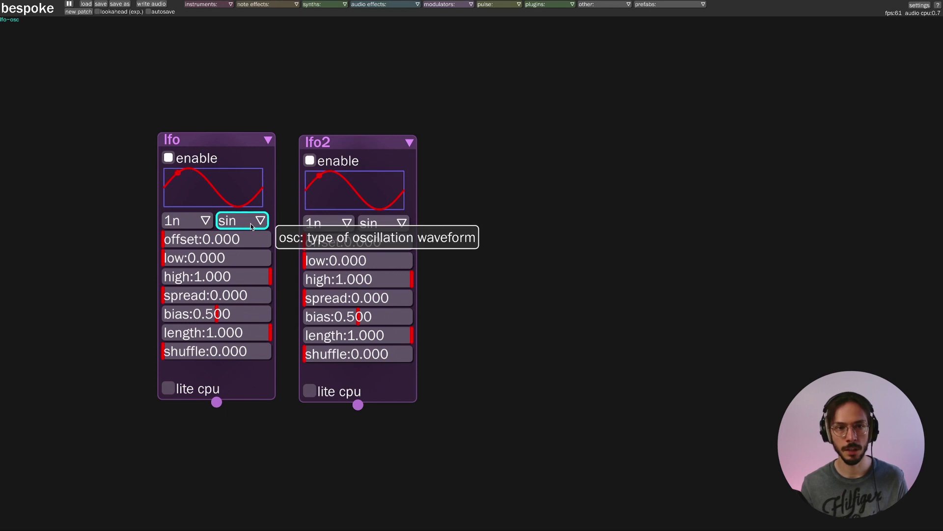
Reshape lfo2 to offset 0.426, low 0.310, high 0.803, spread 0.970, length 0.203, shuffle 0.122.
scroll(319, 242, "up", 18)
scroll(319, 279, "down", 15)
scroll(314, 280, "up", 12)
scroll(310, 298, "up", 15)
scroll(304, 317, "down", 10)
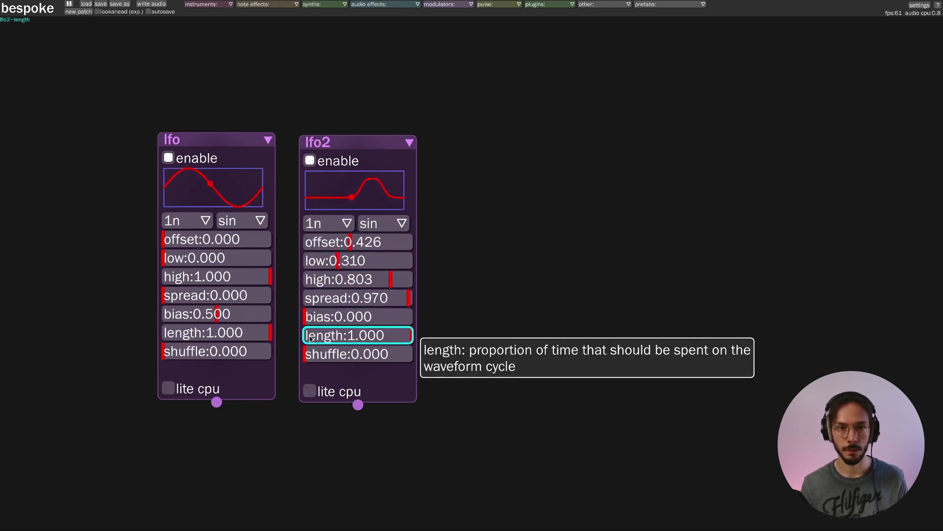
scroll(307, 335, "down", 20)
scroll(309, 335, "up", 7)
scroll(319, 354, "down", 1)
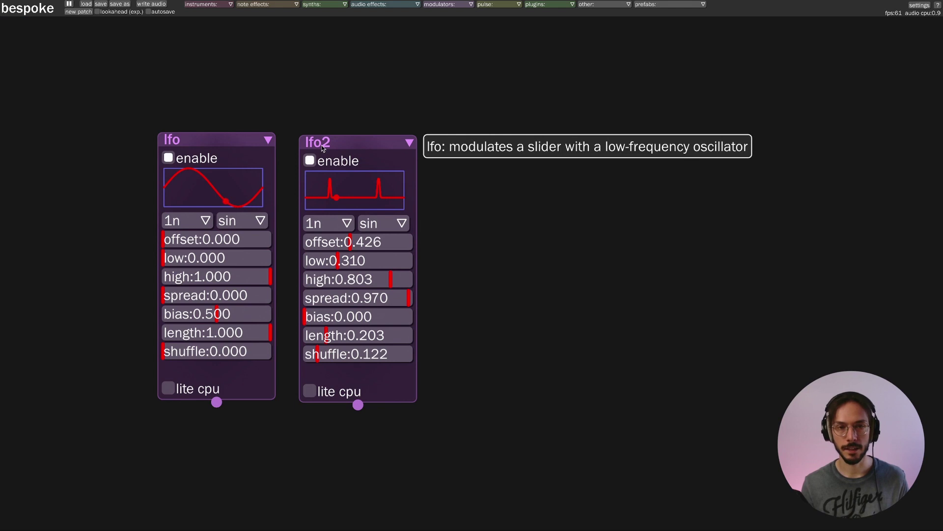
Disable the lfo's modulation while leaving lfo2 enabled.
left_click(313, 167)
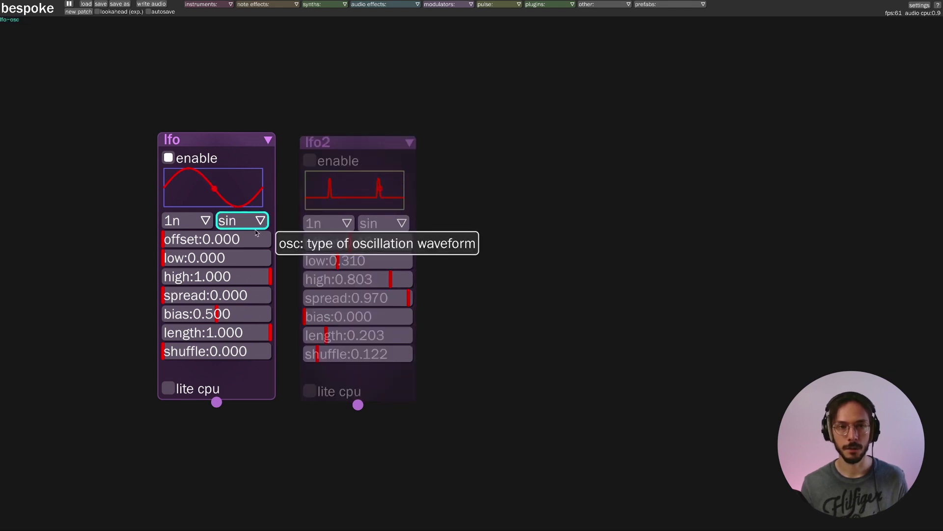
left_click(169, 160)
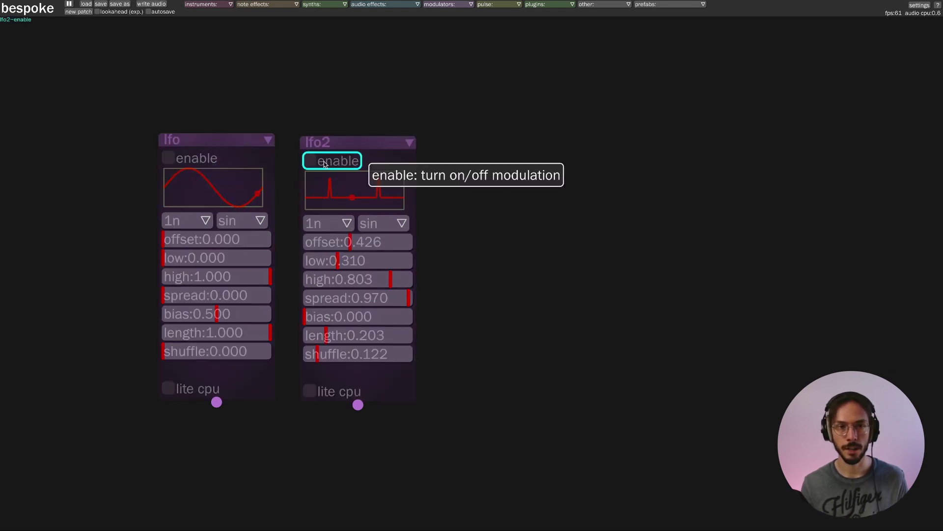
left_click(310, 161)
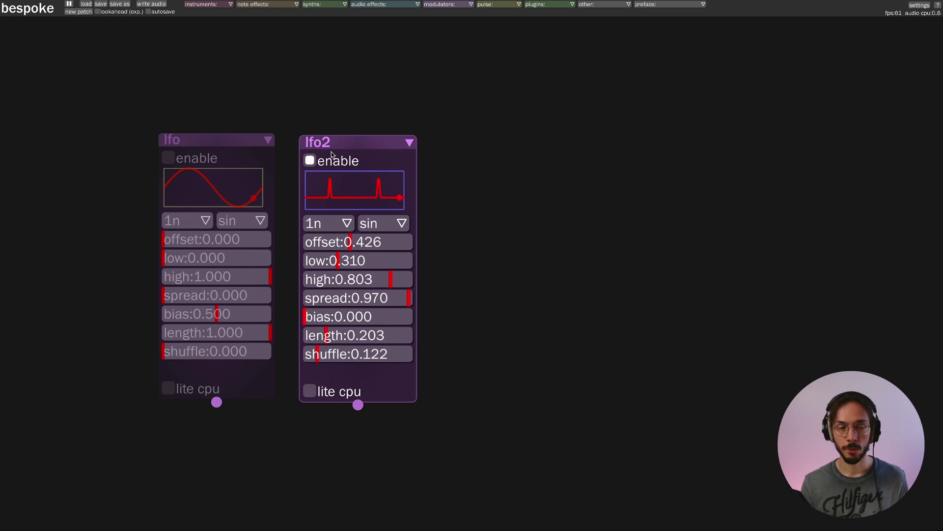
Delete lfo2 and place a new snapshots module to the right of the lfo.
double_click(350, 145)
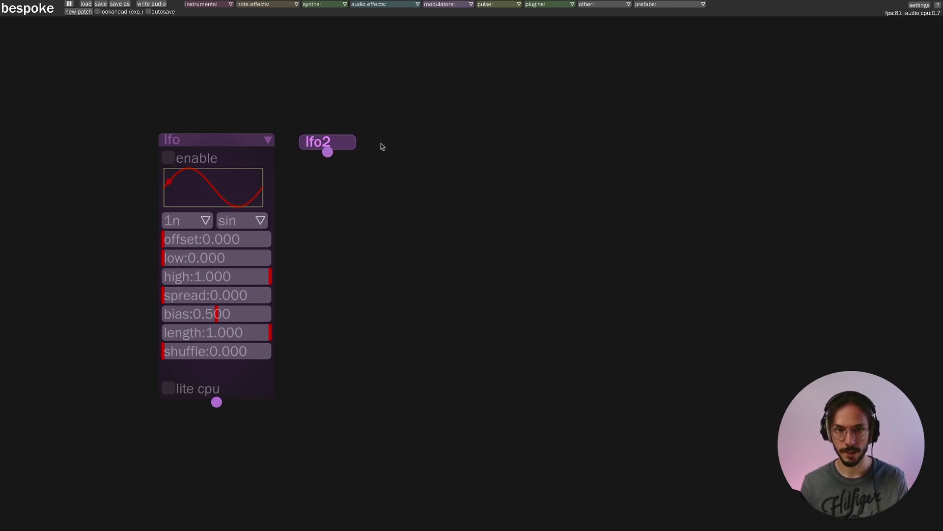
key("BackSpace")
right_click(400, 151)
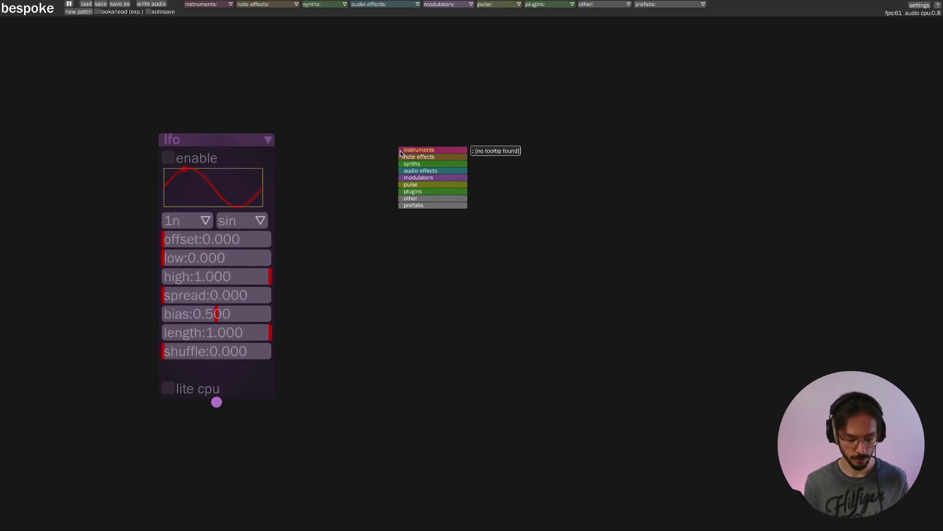
type("snap")
left_click_drag(415, 148, 437, 143)
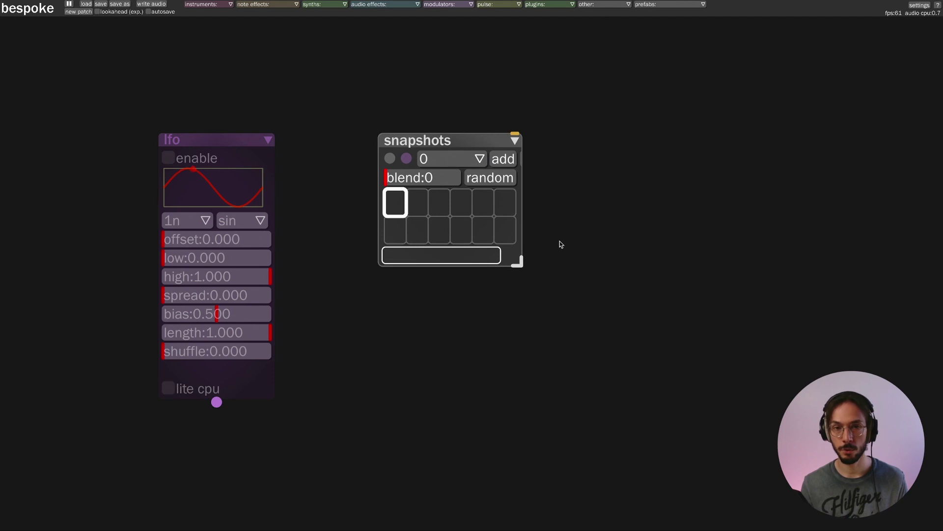
Re-enable the lfo and cable the snapshots module to it.
left_click(168, 158)
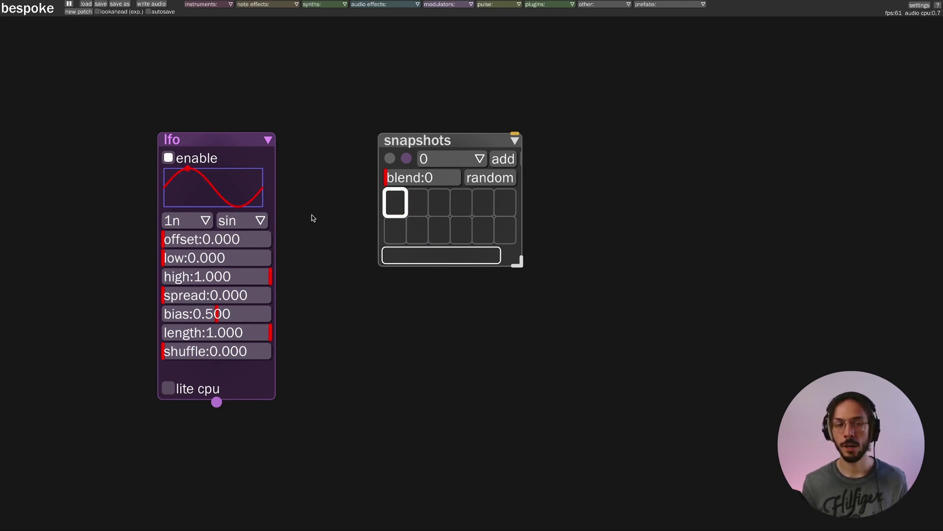
left_click_drag(97, 80, 325, 478)
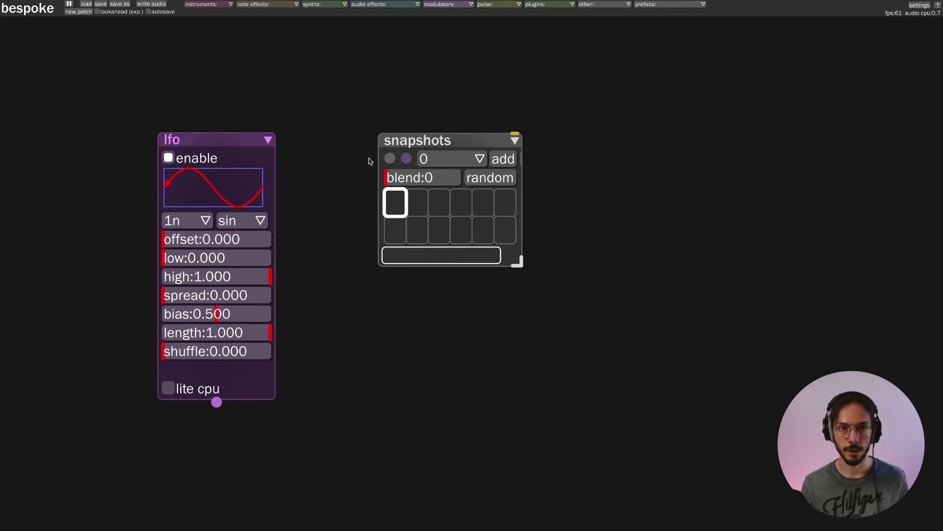
left_click_drag(389, 160, 220, 127)
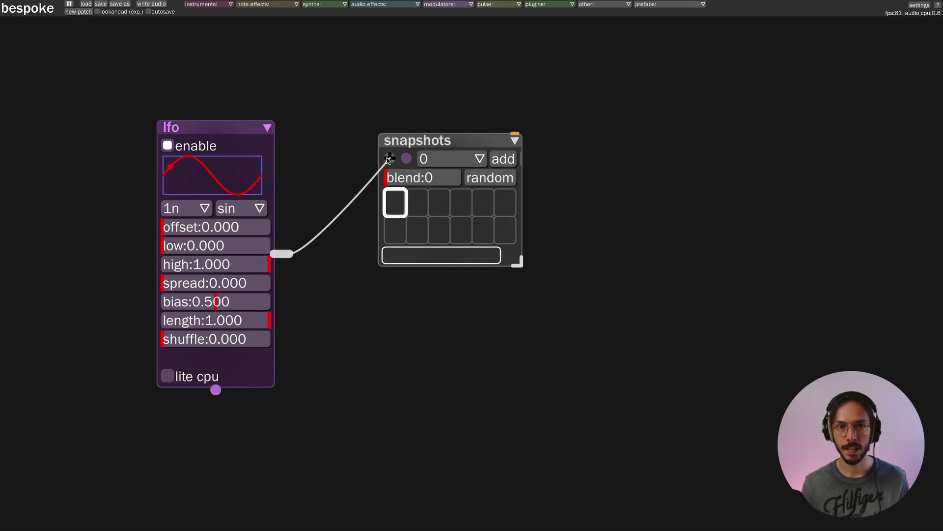
Unplug the snapshots cable and switch the lfo's interval to free.
left_click_drag(390, 158, 337, 175)
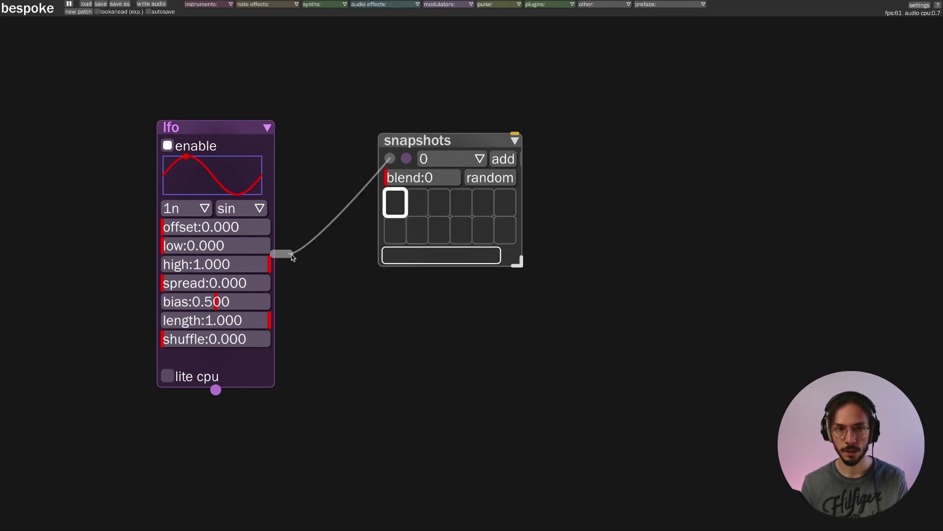
left_click_drag(289, 254, 320, 240)
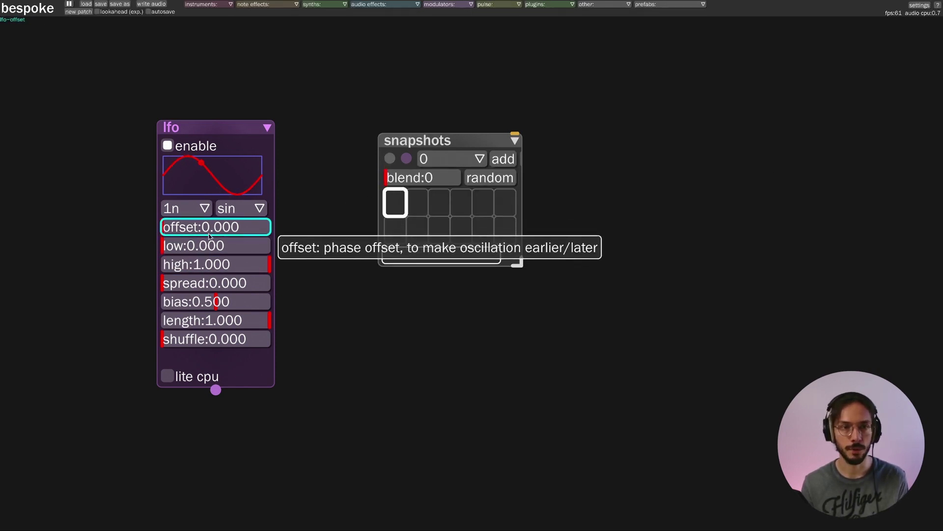
left_click(187, 209)
left_click(170, 222)
Recable the snapshots module to the lfo and move it lower right.
left_click_drag(406, 158, 342, 184)
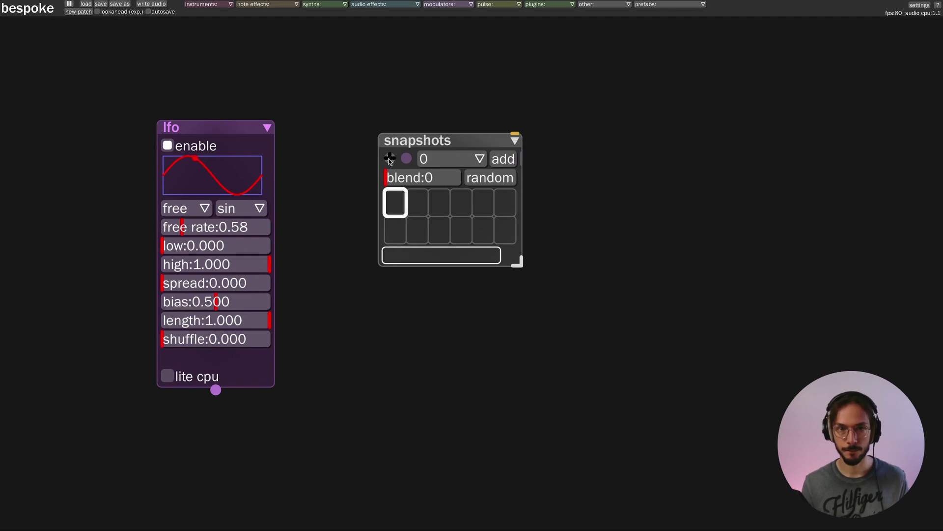
left_click_drag(390, 160, 260, 229)
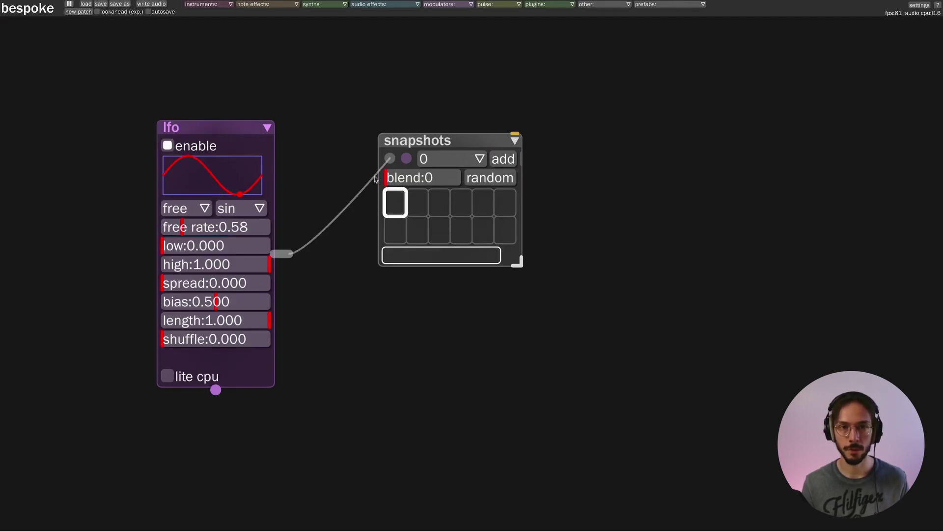
left_click_drag(491, 140, 517, 198)
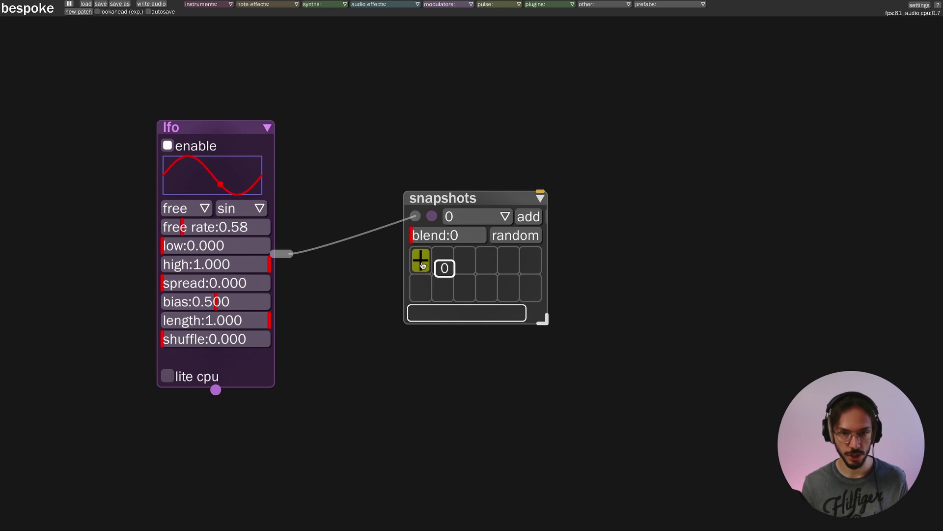
Store the lfo's settings in the first snapshot cell and label it SINE.
left_click(422, 262)
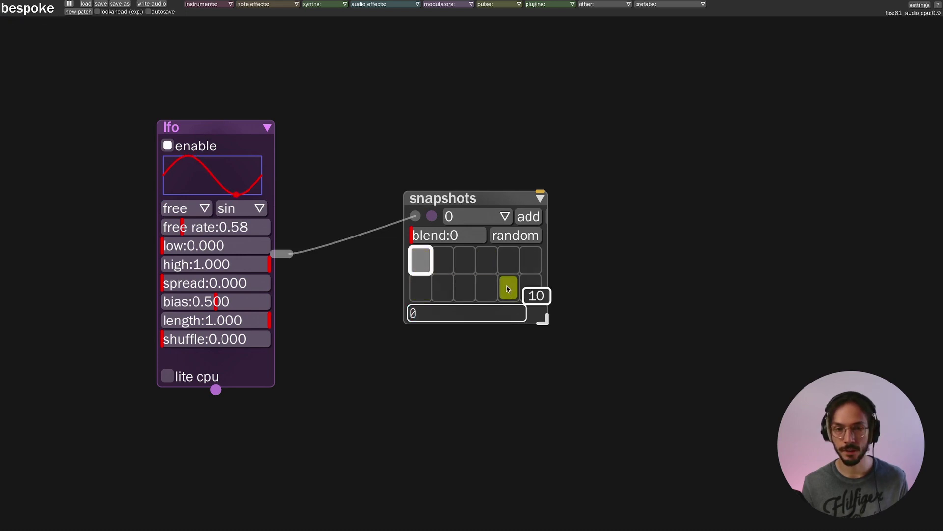
left_click(435, 313)
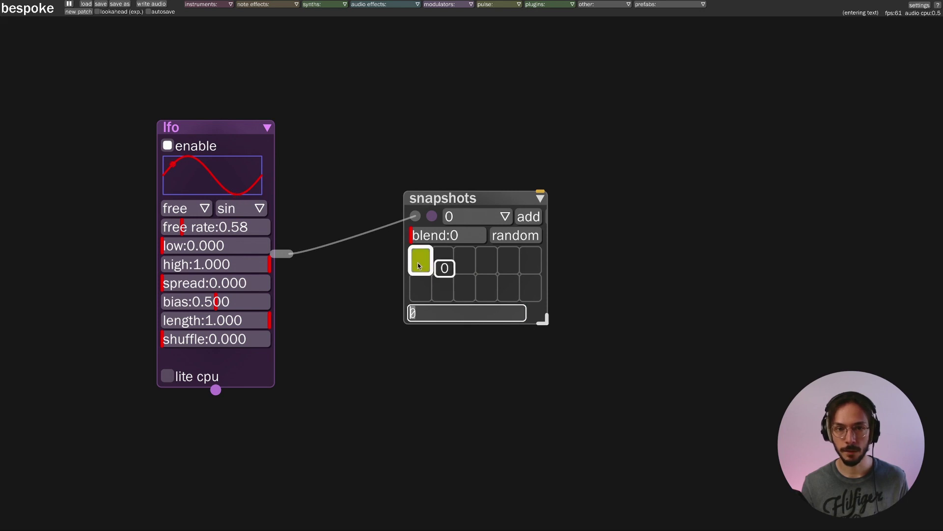
type("SINE")
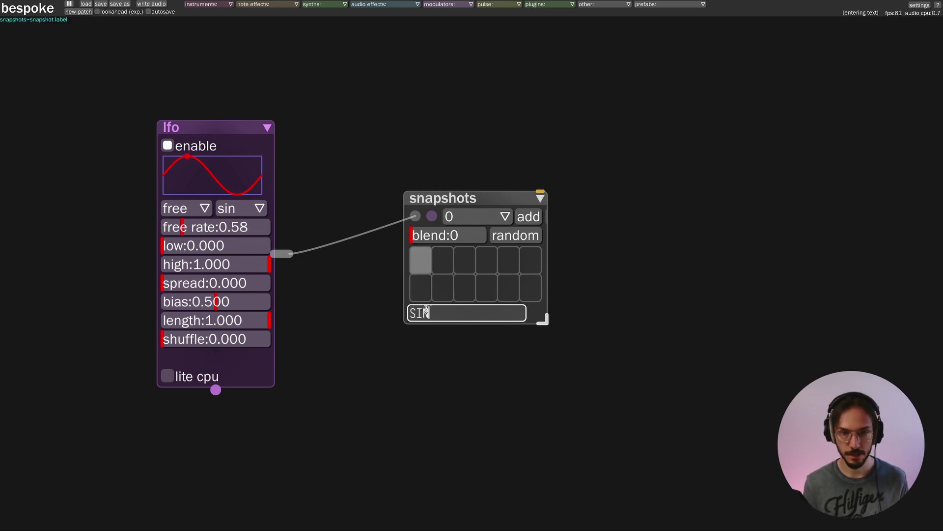
key("Return")
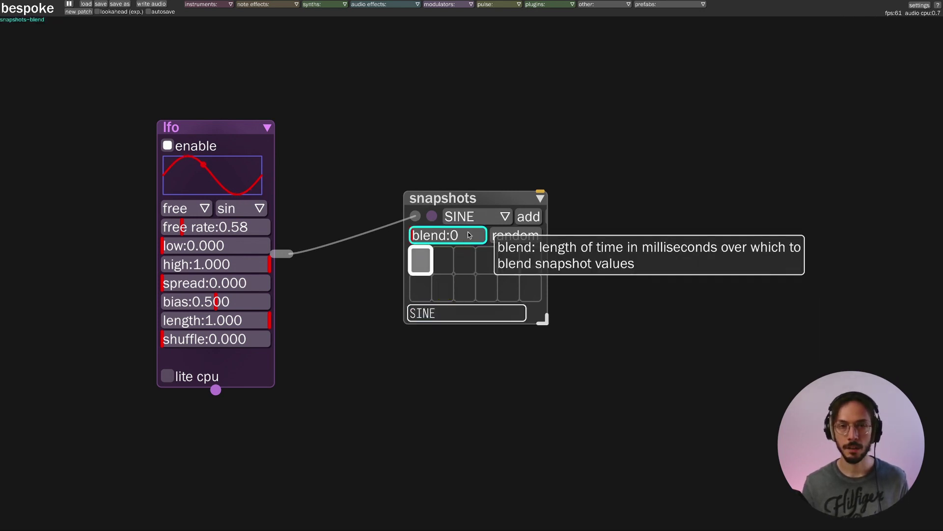
left_click(477, 215)
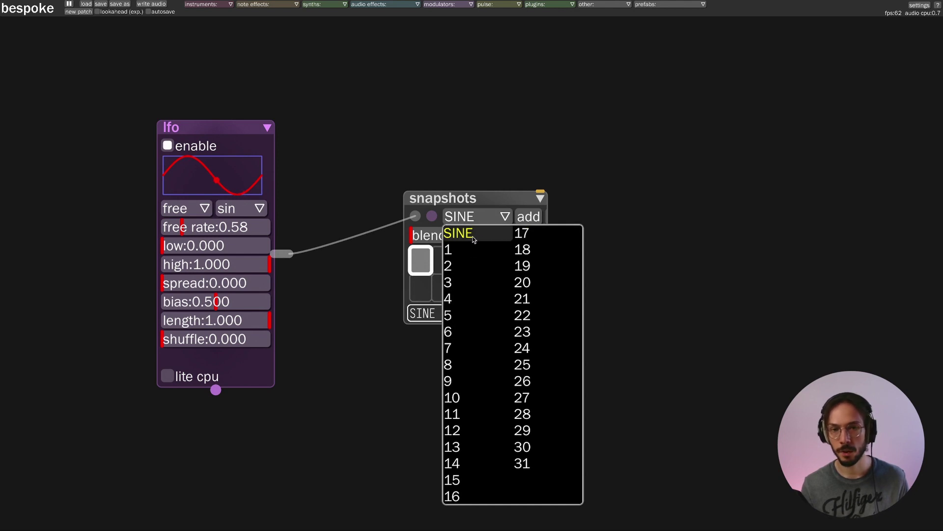
Adjust the lfo's low, high, spread, bias, length and shuffle sliders.
left_click(648, 242)
left_click_drag(194, 248, 183, 246)
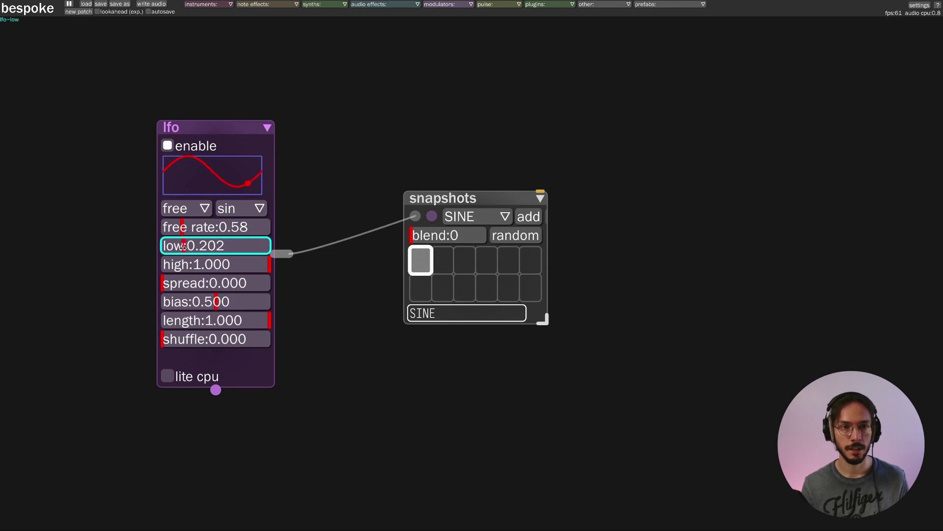
left_click(246, 265)
left_click_drag(172, 283, 152, 285)
left_click(252, 302)
left_click(211, 321)
left_click(247, 340)
Set the lfo to low 0.134, high 0.759, bias 0.044, length 0.138, shuffle 0.665.
left_click(244, 264)
left_click(177, 246)
left_click(167, 302)
left_click(212, 320)
left_click(177, 321)
left_click(234, 339)
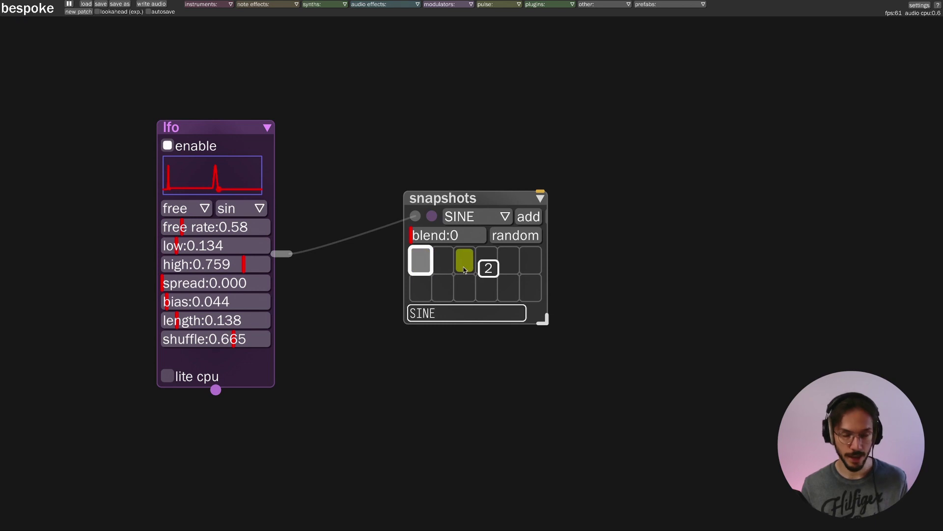
Store the reshaped lfo as snapshot 1 in the second cell and recall it.
left_click(444, 265)
left_click(448, 266)
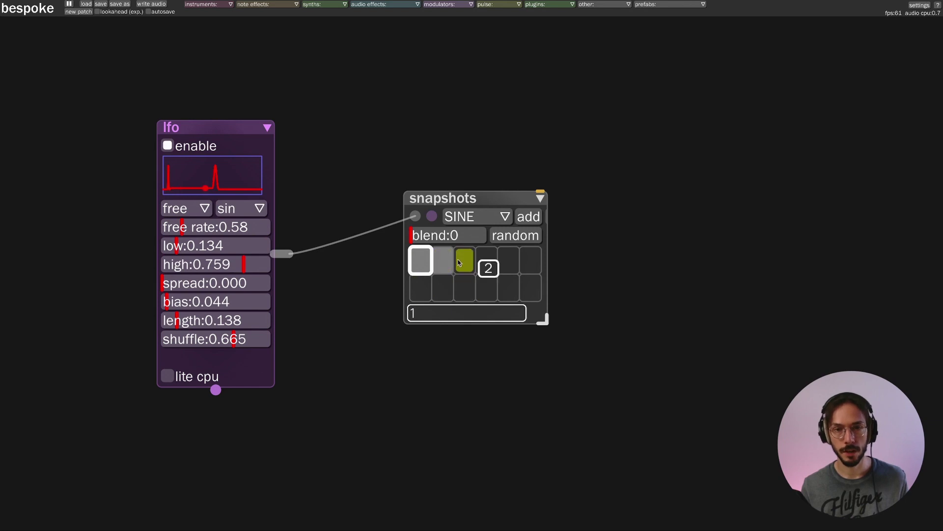
left_click(457, 268)
left_click(444, 265)
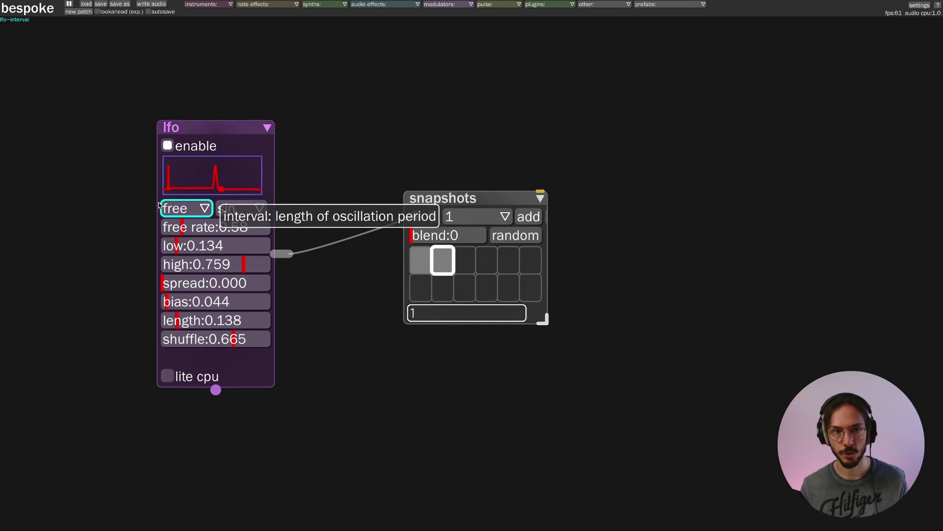
Set the snapshot blend to 1000 ms and glide the lfo between snapshot 1 and SINE.
left_click(423, 263)
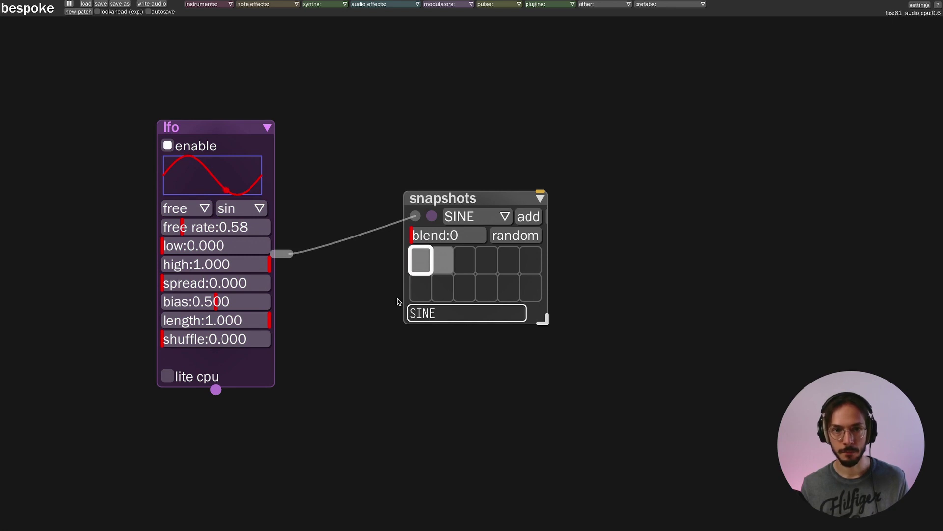
left_click_drag(413, 235, 423, 236)
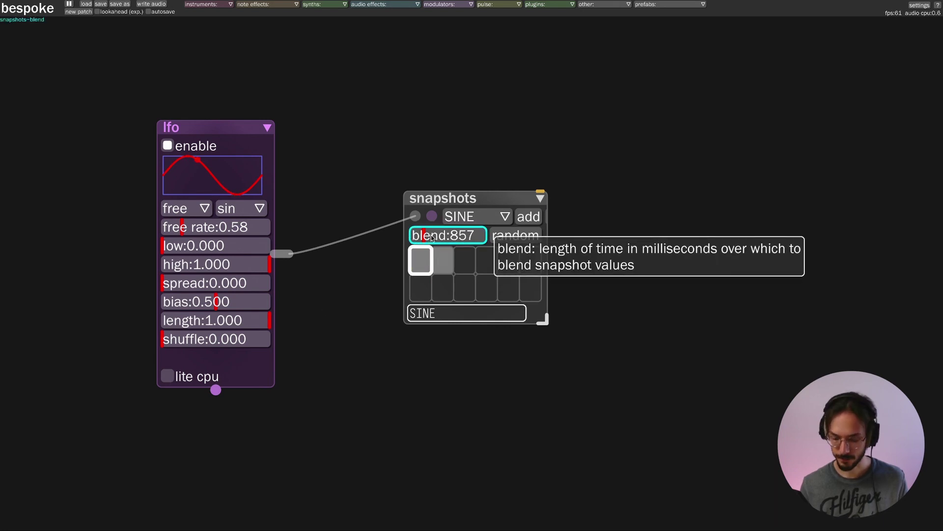
type("10")
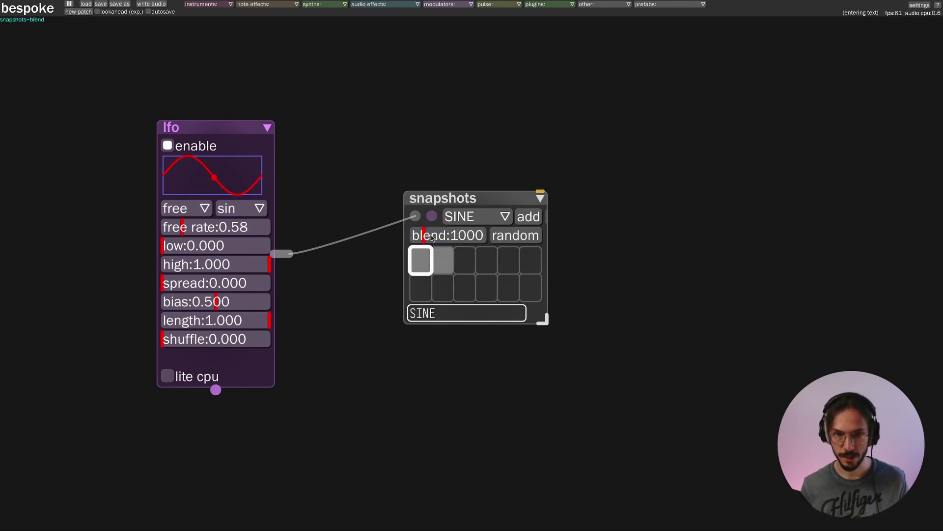
type("00")
key("Return")
left_click(442, 260)
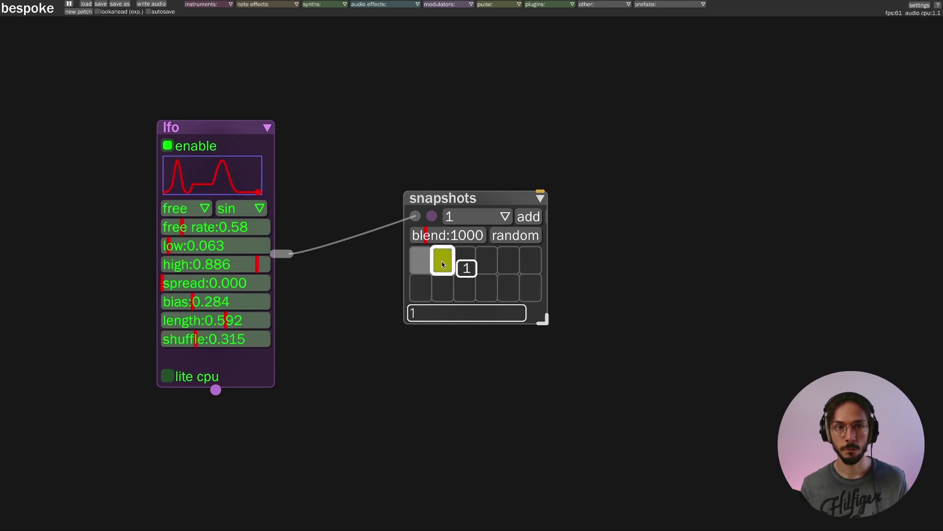
left_click(420, 264)
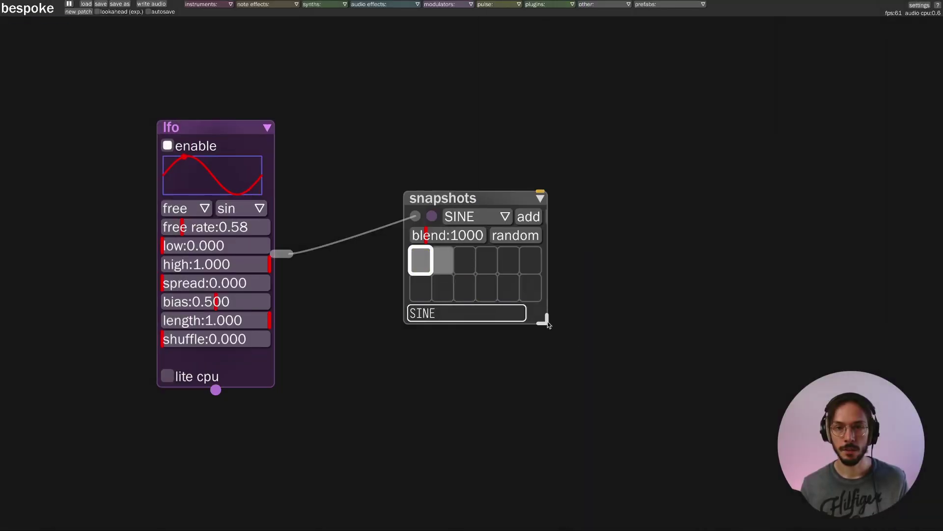
Resize the snapshots module into a larger slot grid and reposition it beside the lfo.
left_click_drag(545, 322, 850, 525)
left_click_drag(735, 212, 703, 119)
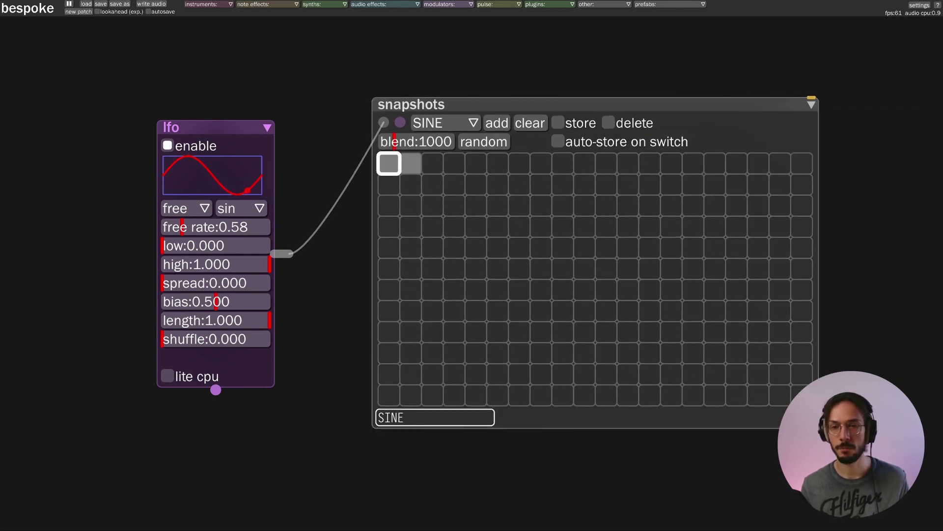
left_click_drag(818, 427, 729, 316)
left_click_drag(605, 107, 592, 232)
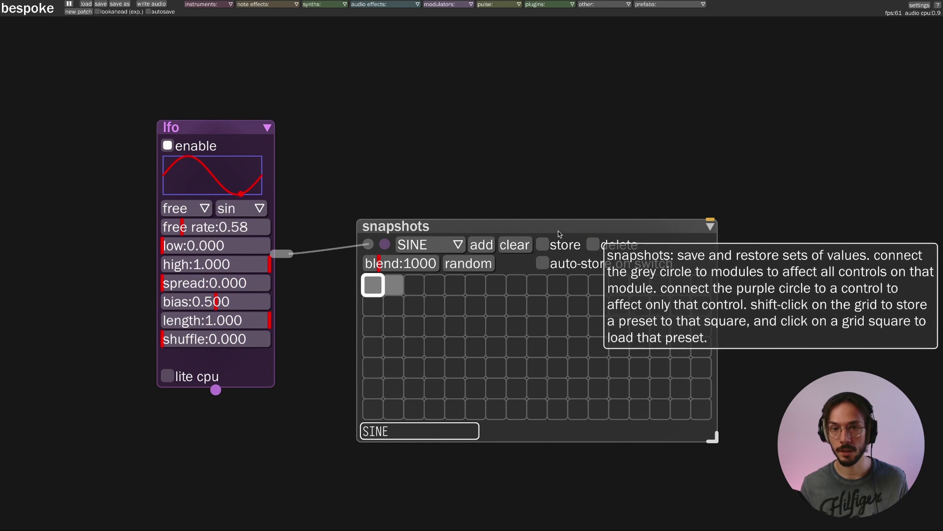
With store mode on, set lfo low 0.284 and high 0.781 and store them in the third slot.
left_click(543, 244)
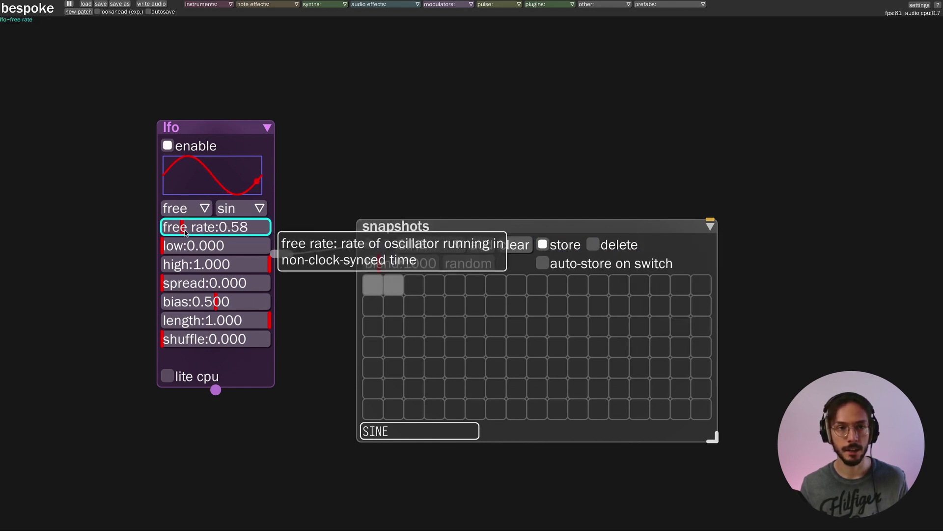
left_click(192, 245)
left_click_drag(216, 264, 247, 260)
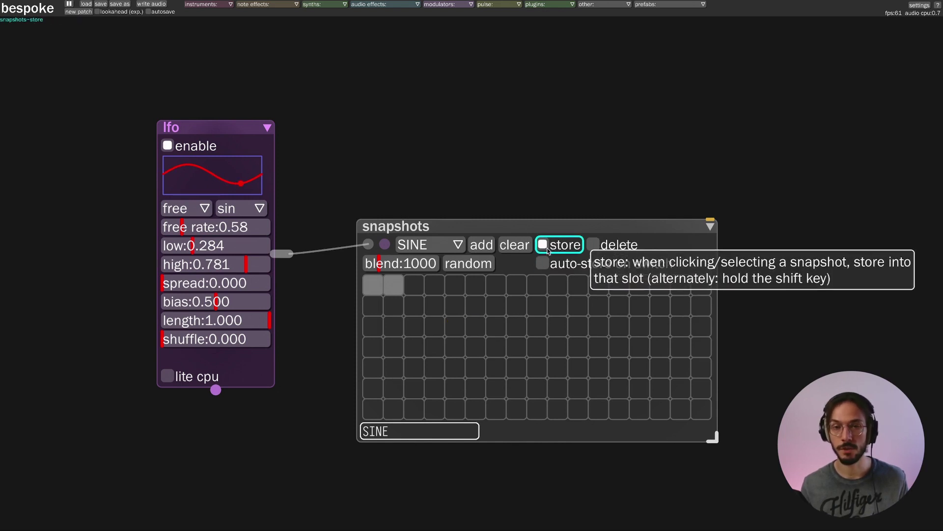
left_click(419, 287)
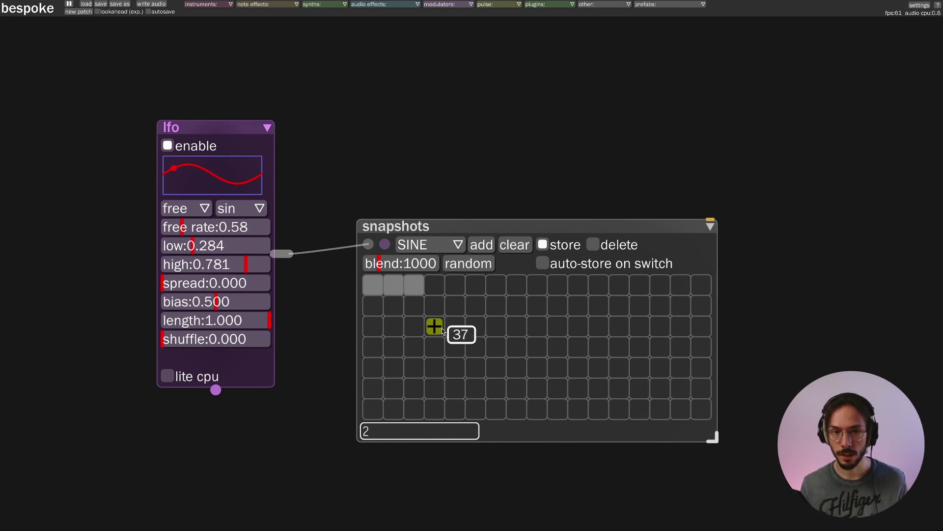
Turn store mode off and use delete mode to remove the third-slot preset.
left_click(555, 245)
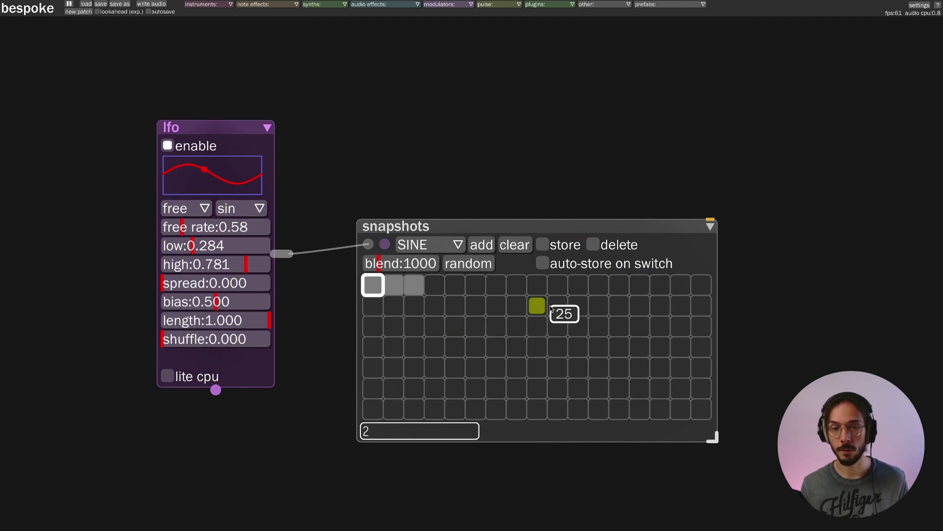
left_click(594, 244)
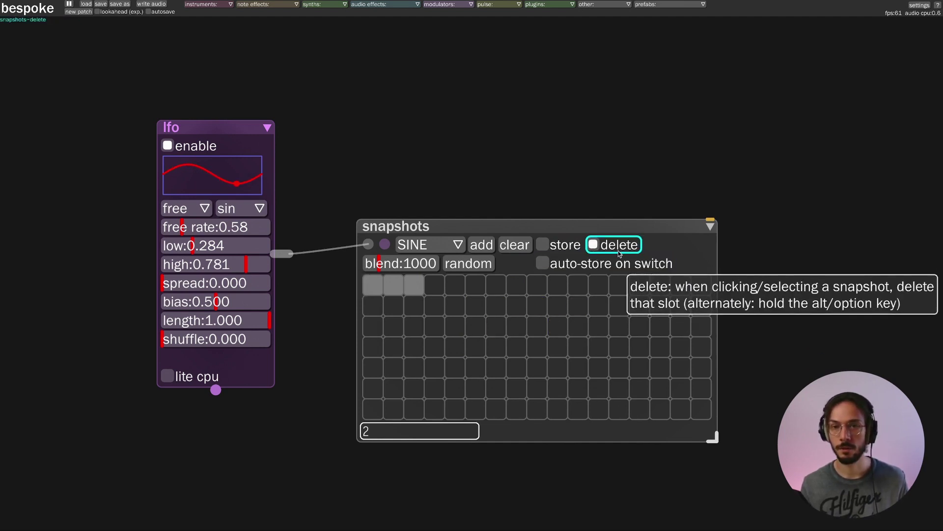
left_click(414, 285)
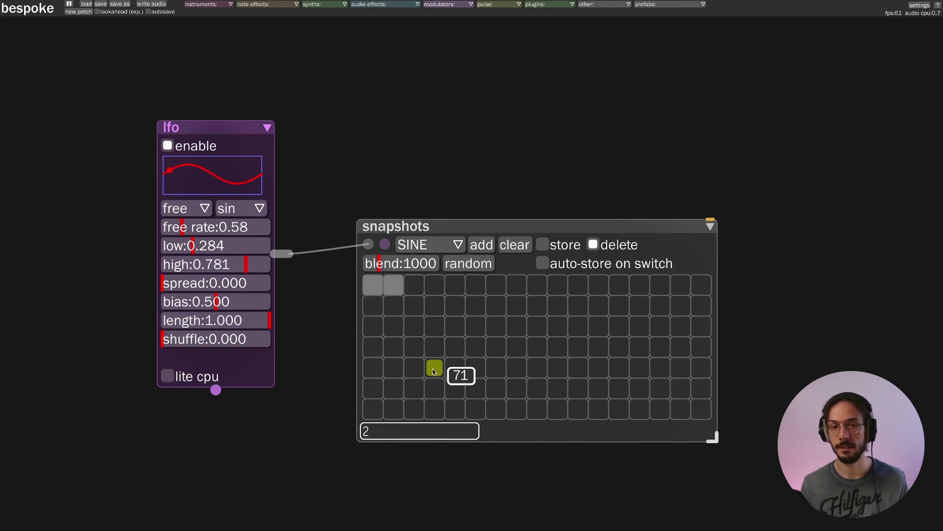
left_click(593, 244)
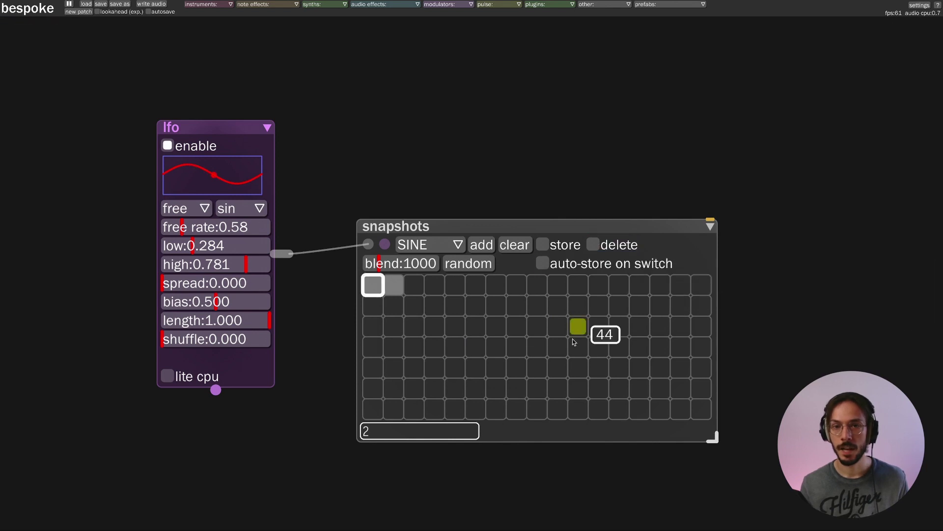
Clear all stored snapshots and randomize the lfo settings several times.
left_click(514, 245)
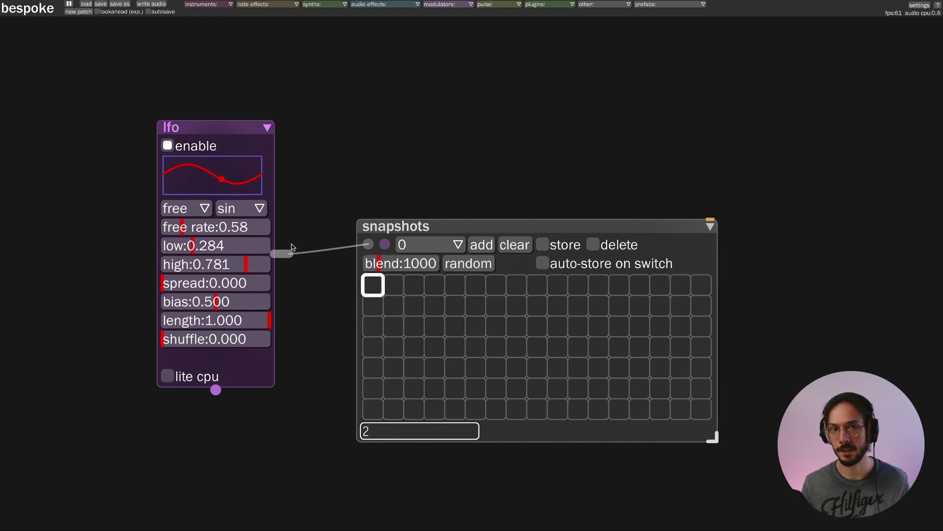
left_click(468, 264)
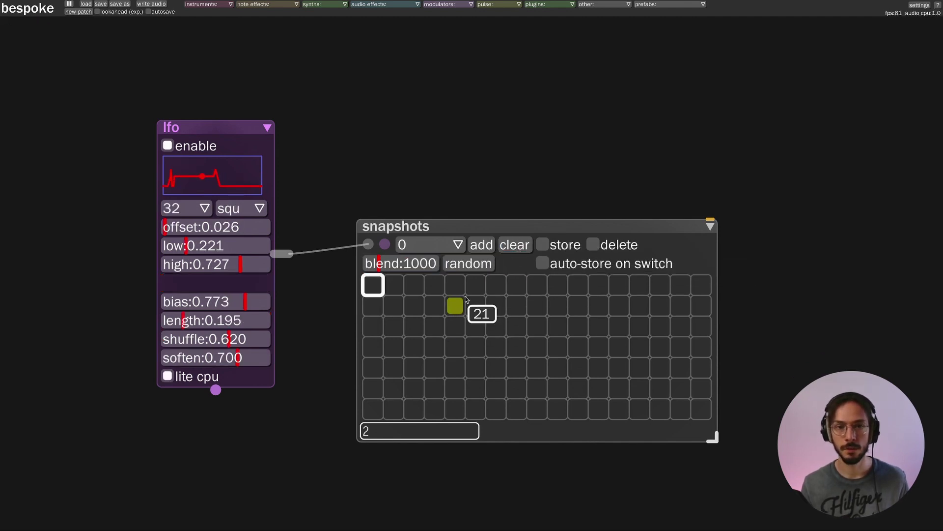
left_click(468, 263)
left_click(468, 263)
left_click(469, 264)
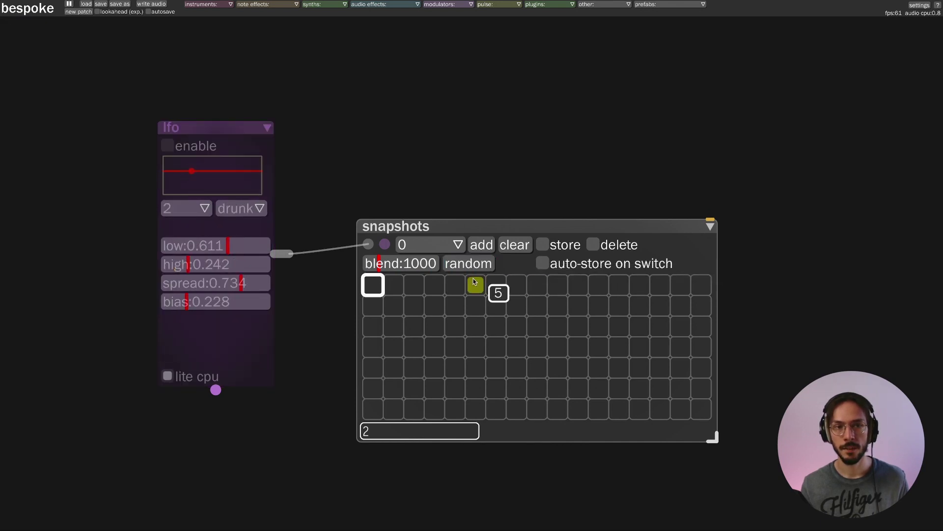
left_click(469, 264)
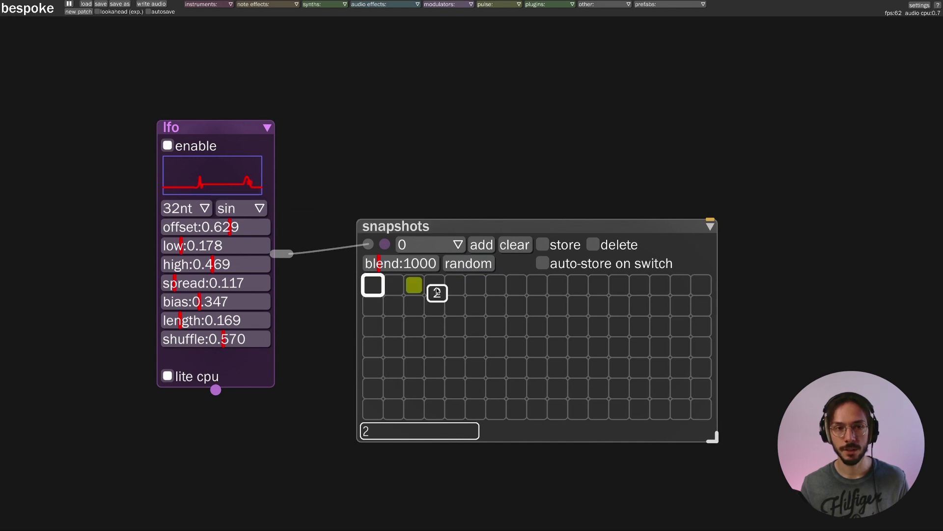
Keep randomizing the lfo, then store the result in the first grid slot.
left_click(459, 270)
left_click(459, 270)
left_click(459, 269)
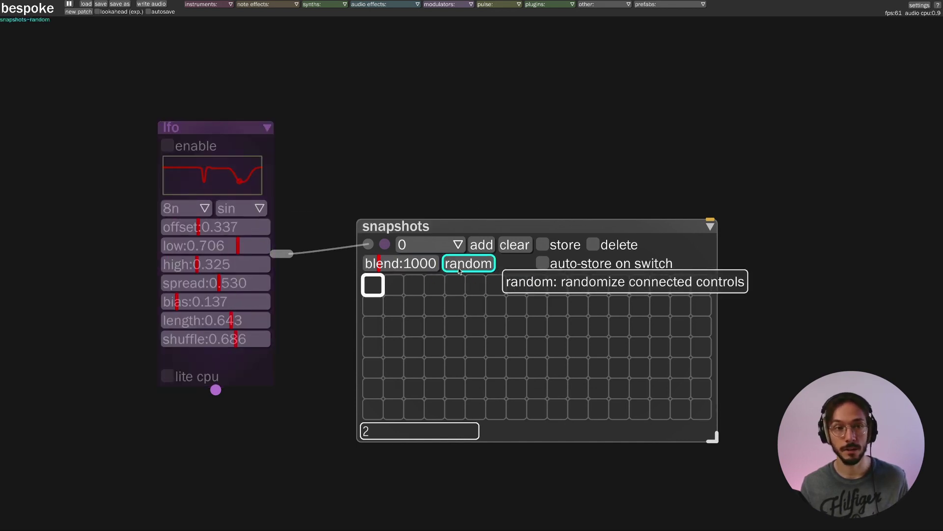
left_click(459, 270)
left_click(459, 270)
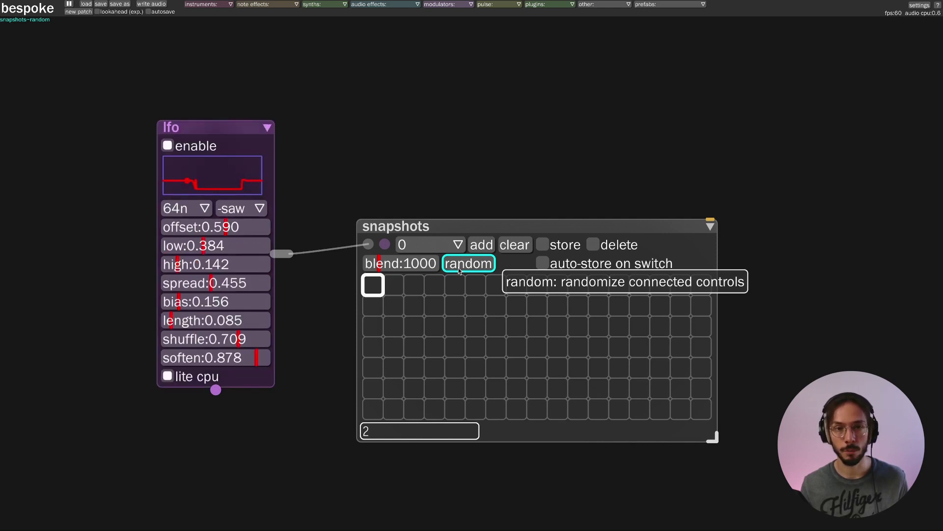
left_click(371, 283)
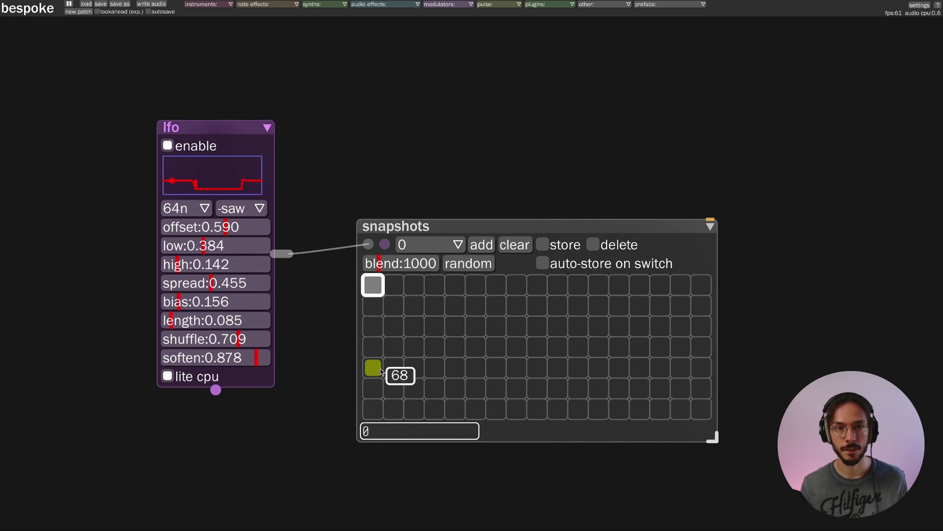
Randomize the lfo to a new variation and store it in the second grid slot.
left_click(473, 268)
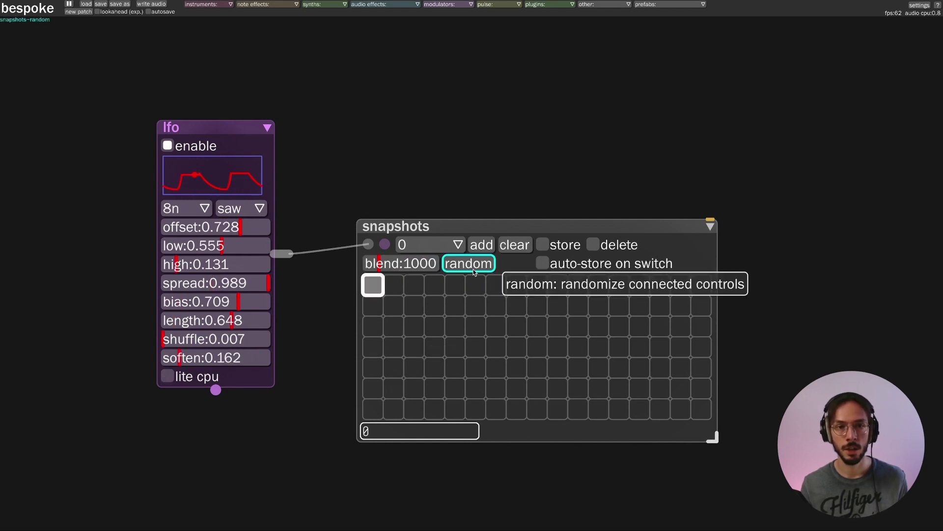
left_click(473, 268)
left_click(472, 268)
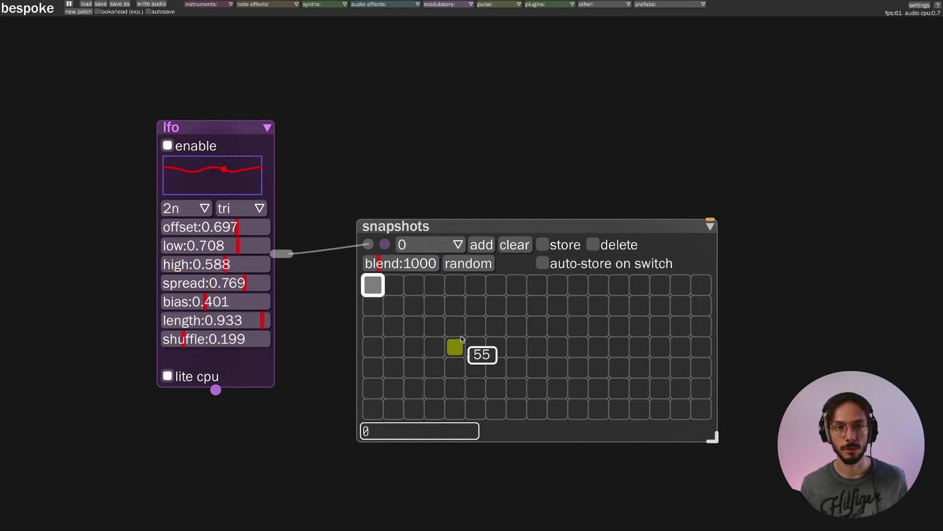
left_click(393, 285)
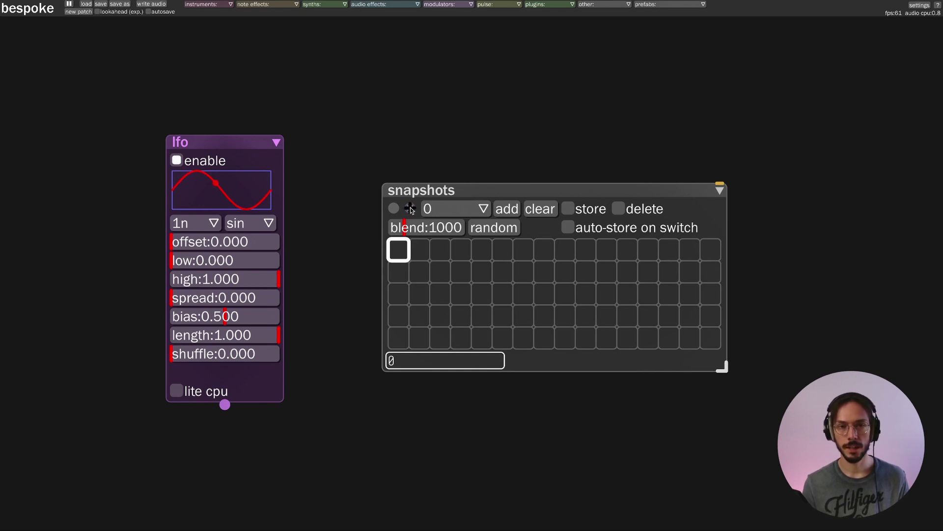
Set the lfo interval to free and repatch snapshots to control only its free rate.
left_click_drag(410, 209, 290, 243)
left_click(199, 227)
left_click(200, 241)
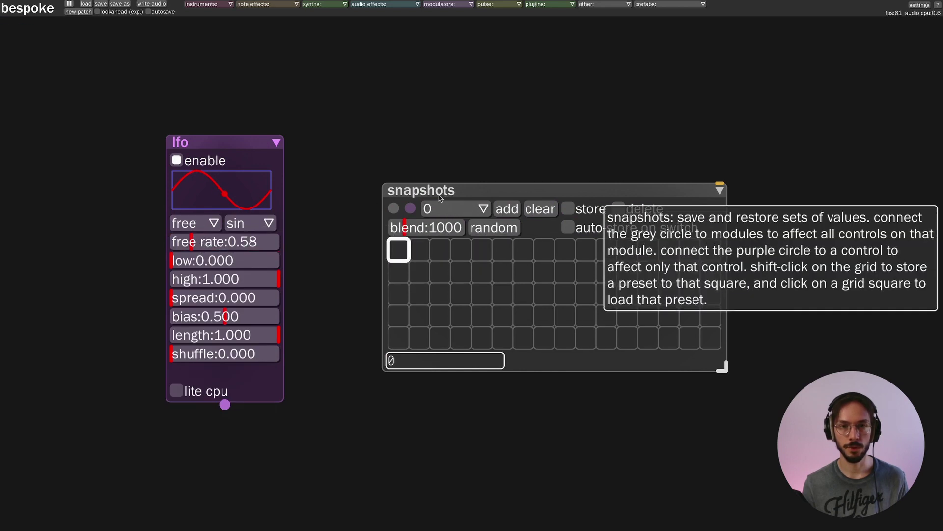
left_click_drag(410, 208, 246, 244)
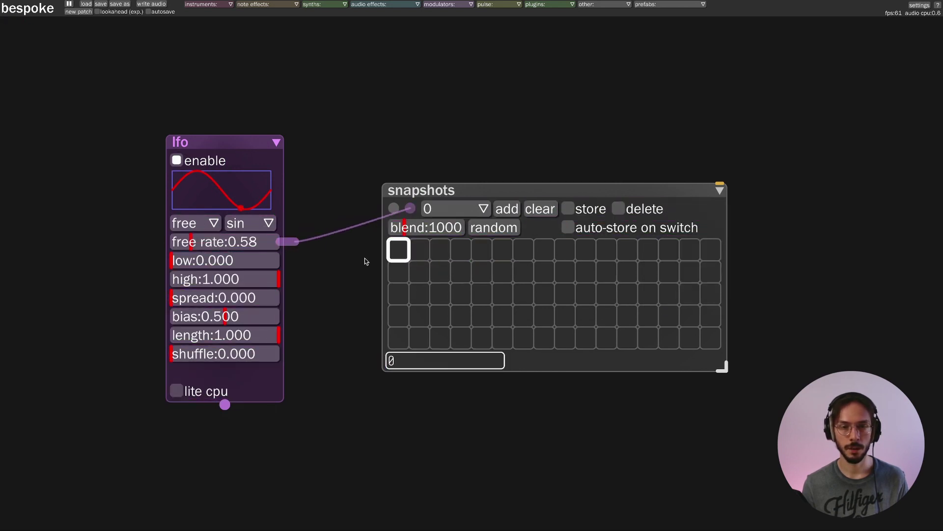
Store free rate 0.58 in slot 0 and a faster 7.26 in slot 1.
left_click(398, 249)
left_click_drag(246, 241, 264, 246)
left_click(251, 241)
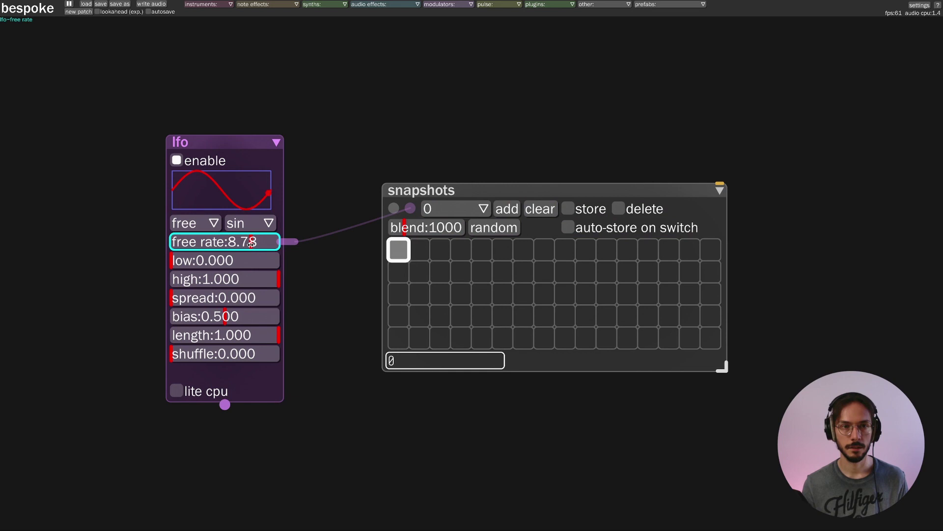
left_click(419, 249)
Recall slots 1 and 0 alternately to check the free rate switches.
left_click(422, 254)
left_click(398, 250)
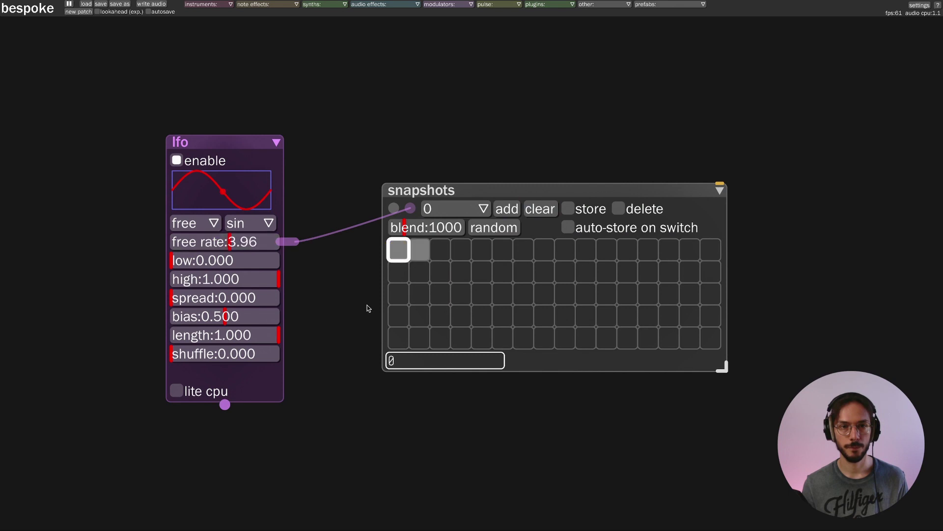
left_click(420, 249)
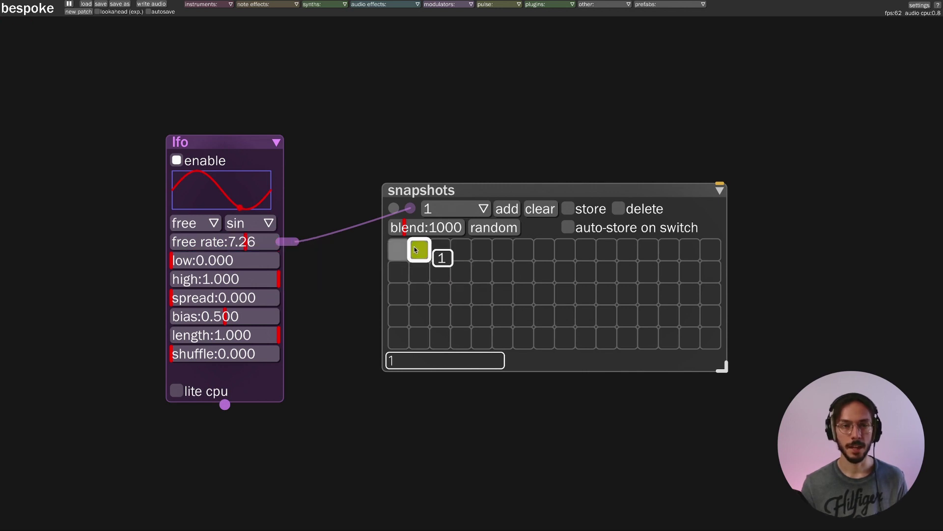
left_click(398, 250)
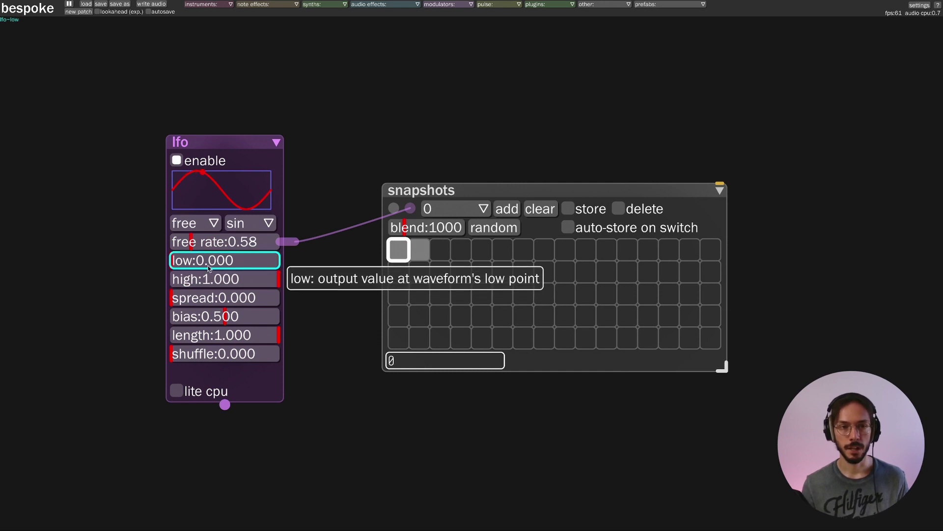
Change lfo low to 0.302 and high to 0.550, then recall slot 1 to test.
left_click_drag(181, 267, 203, 261)
left_click(232, 280)
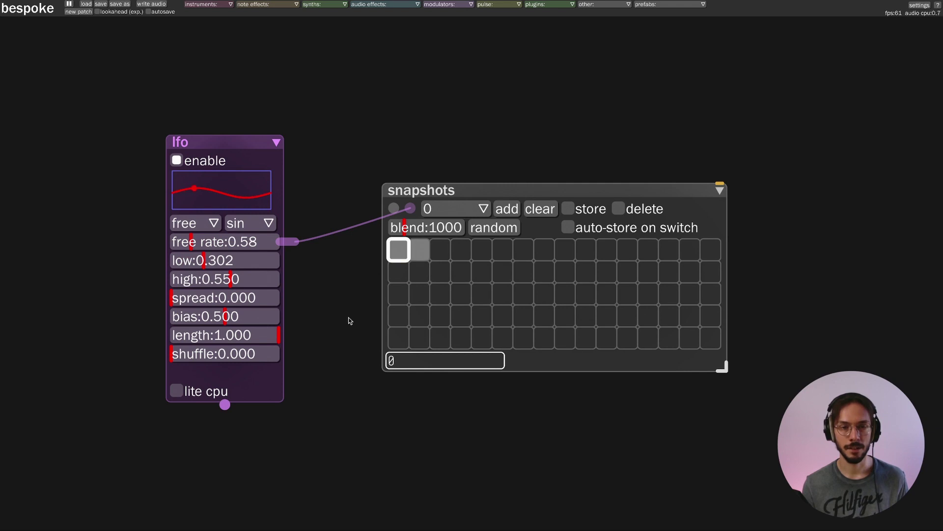
left_click(420, 249)
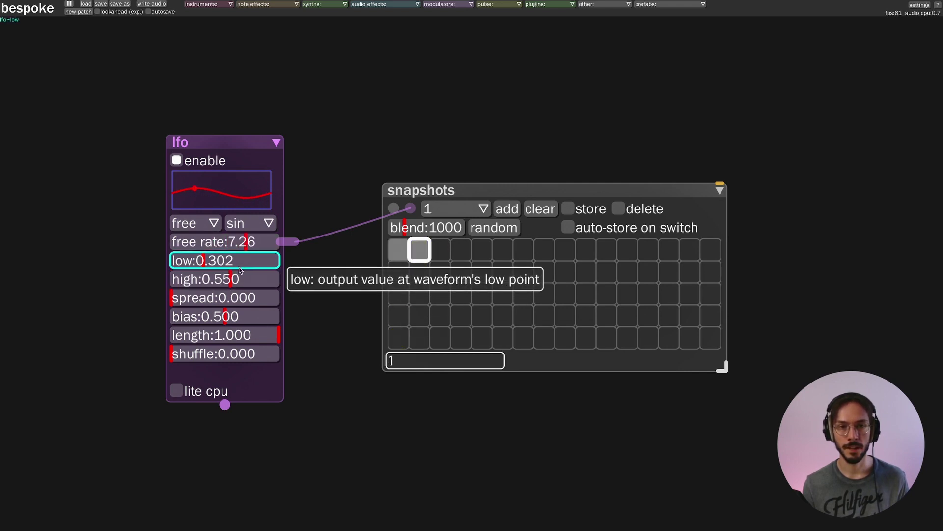
Reset lfo low to 0.000 and high to 1.000, recall slot 0, and nudge the snapshots module up.
left_click_drag(208, 264, 167, 262)
left_click_drag(236, 279, 301, 290)
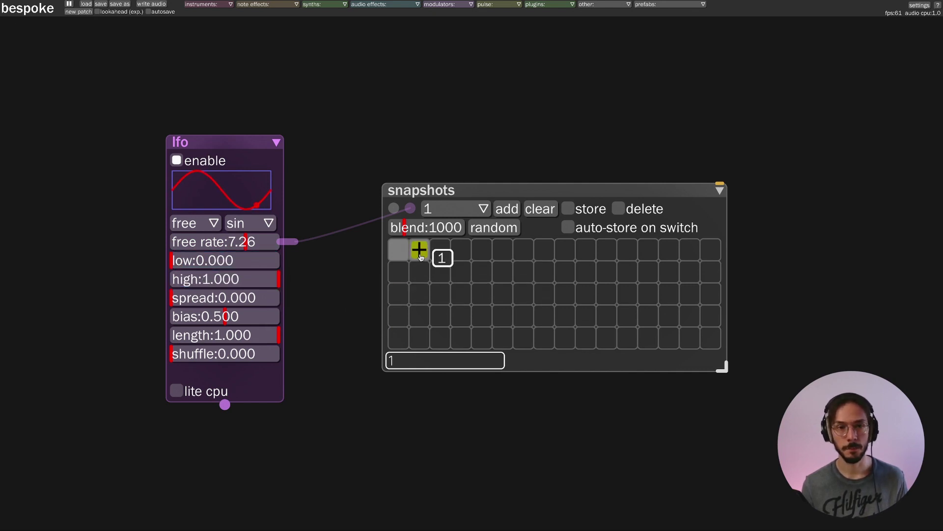
left_click(403, 247)
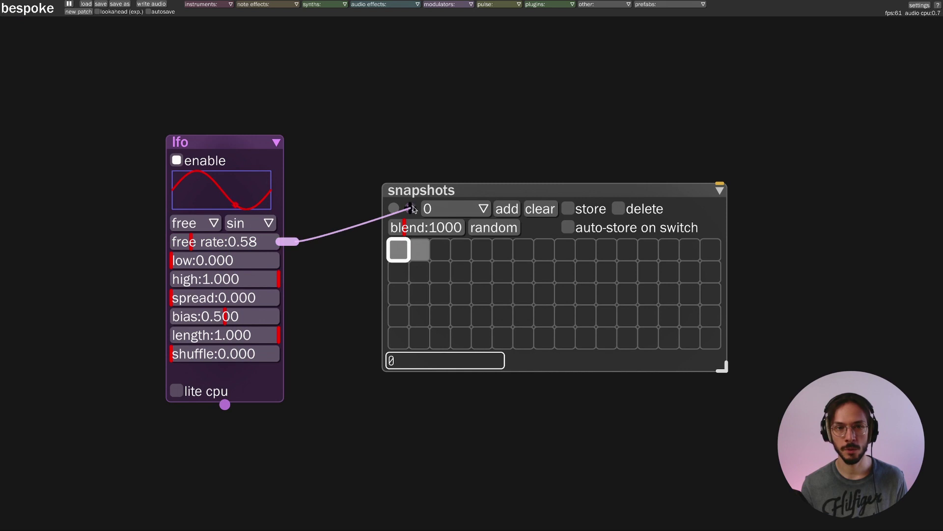
left_click_drag(454, 187, 436, 167)
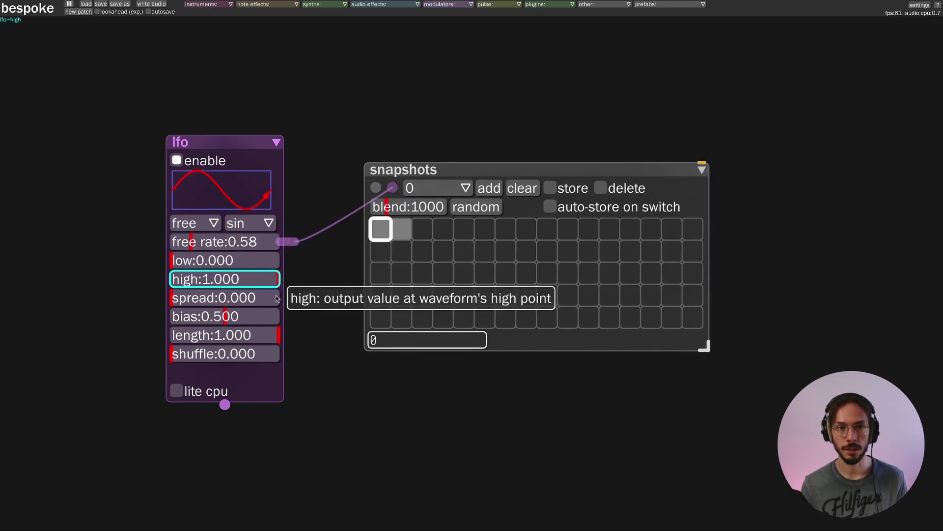